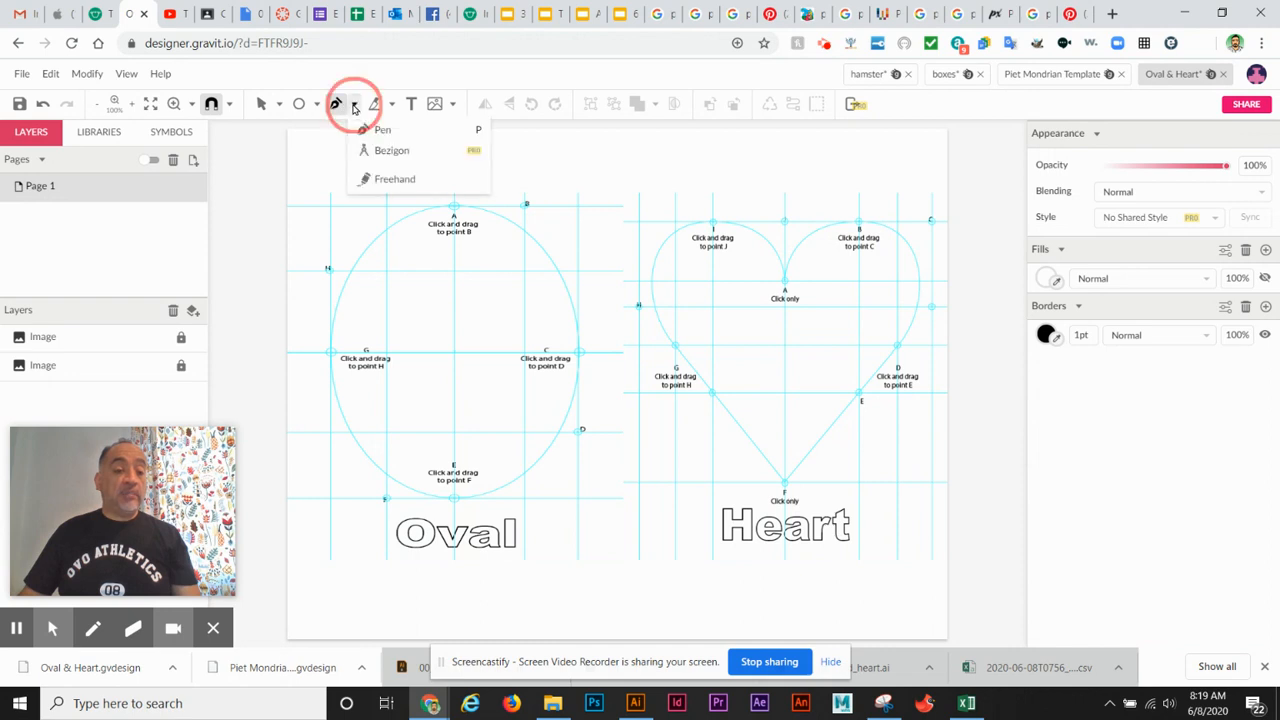
Trace the oval template as a closed path with the Pen tool, pulling curve handles at points A, C, E and G.
click(377, 129)
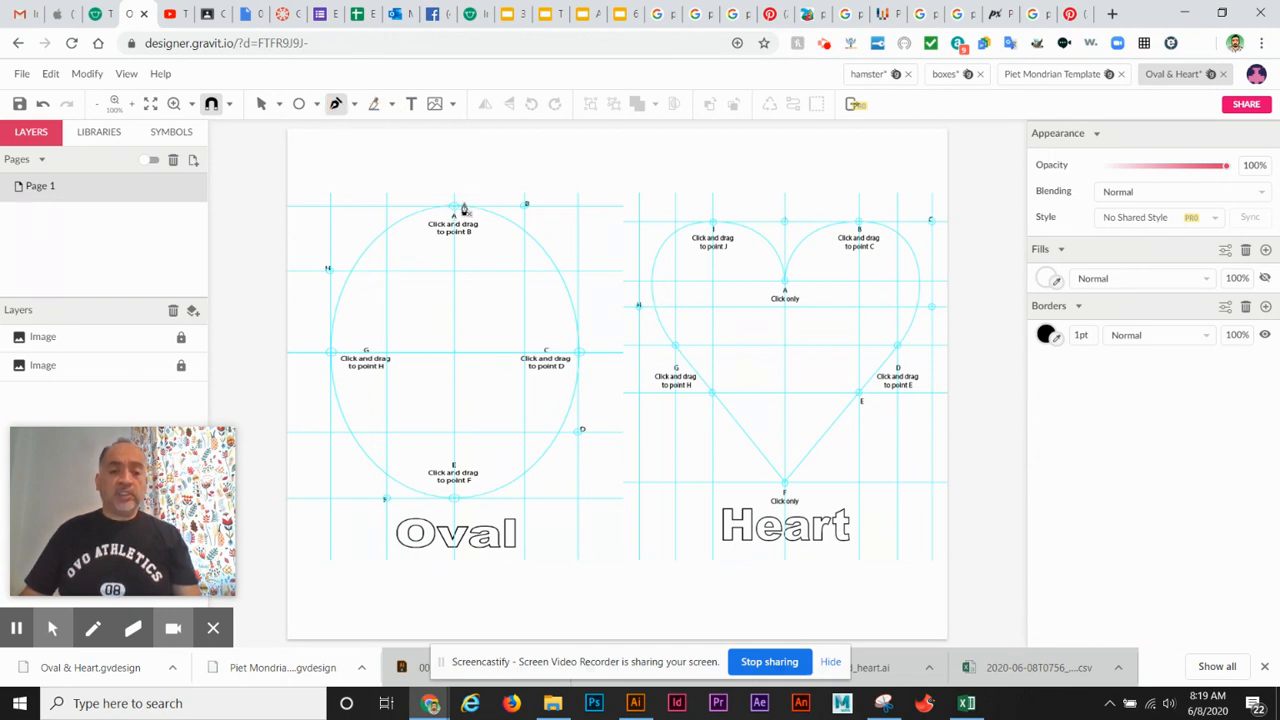
drag(452, 206, 524, 206)
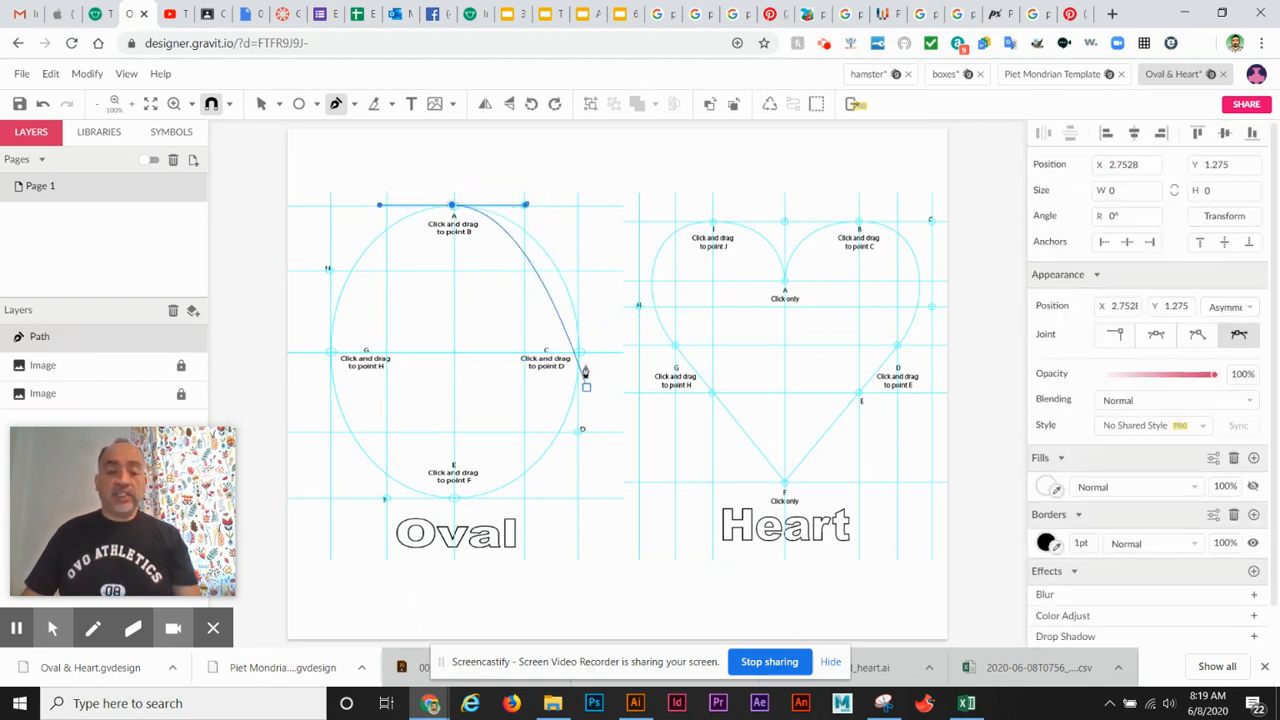
drag(583, 354, 583, 435)
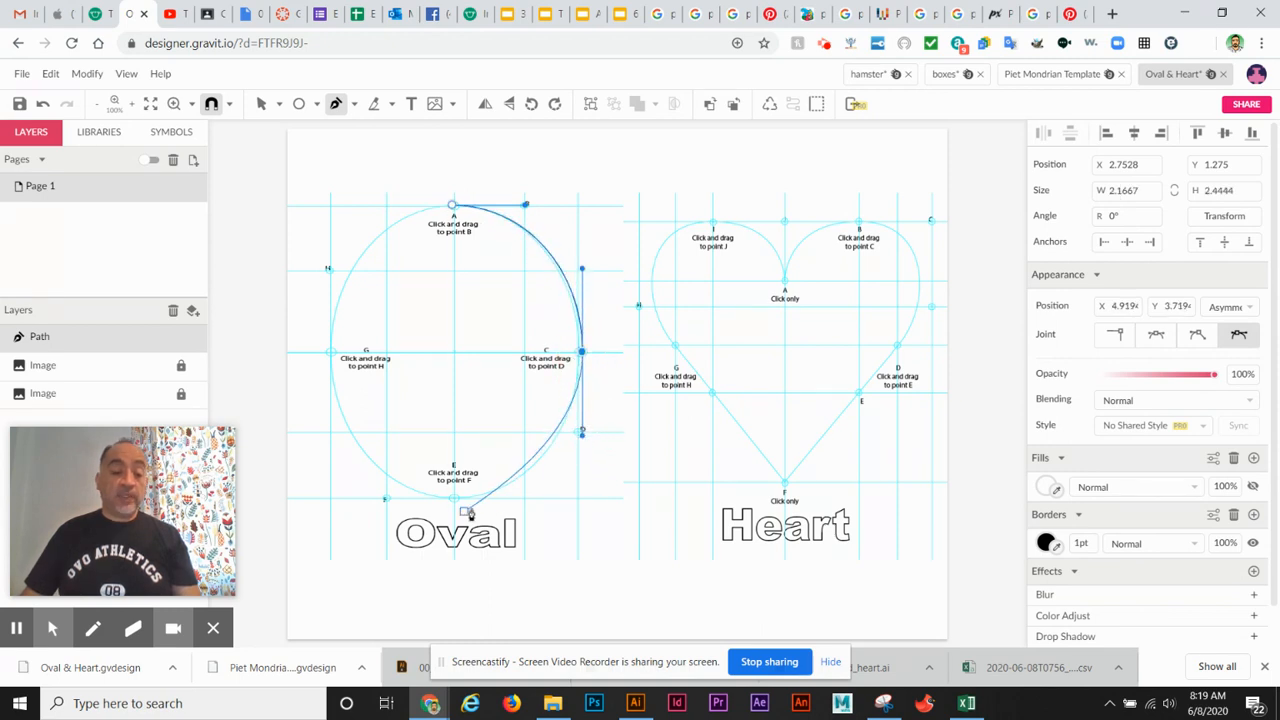
drag(452, 505, 387, 505)
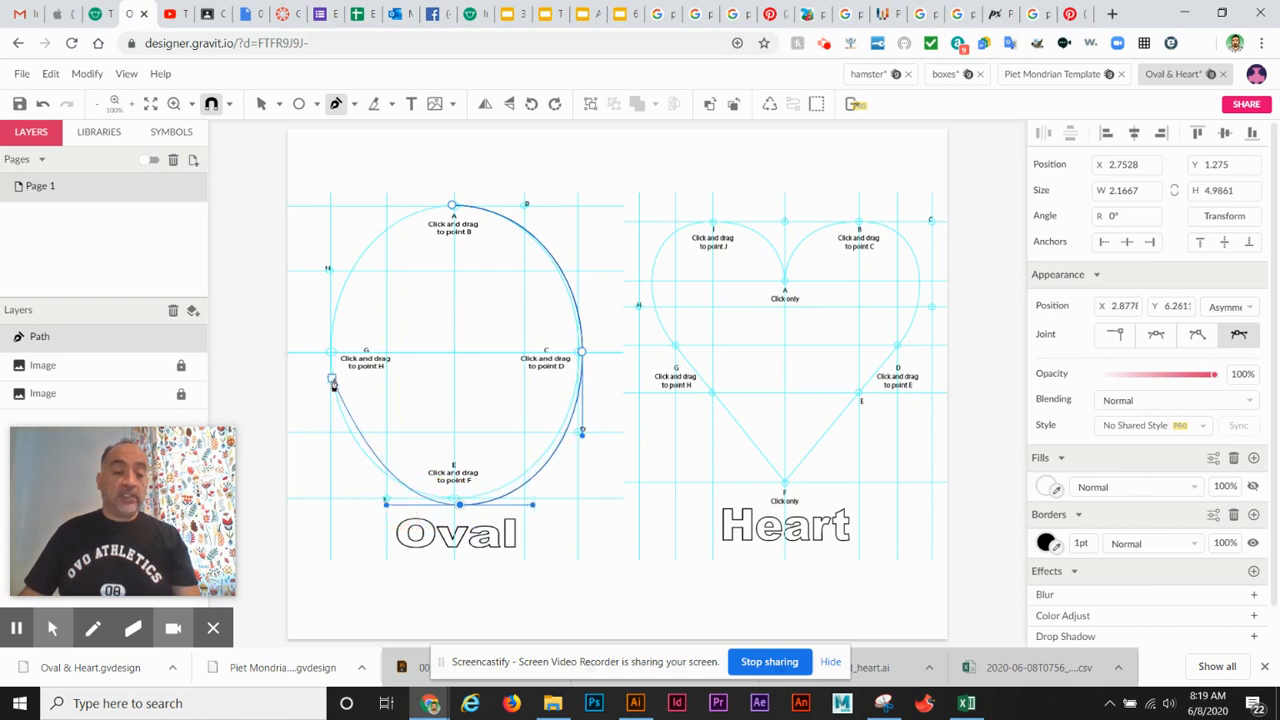
drag(328, 353, 328, 268)
drag(454, 206, 526, 208)
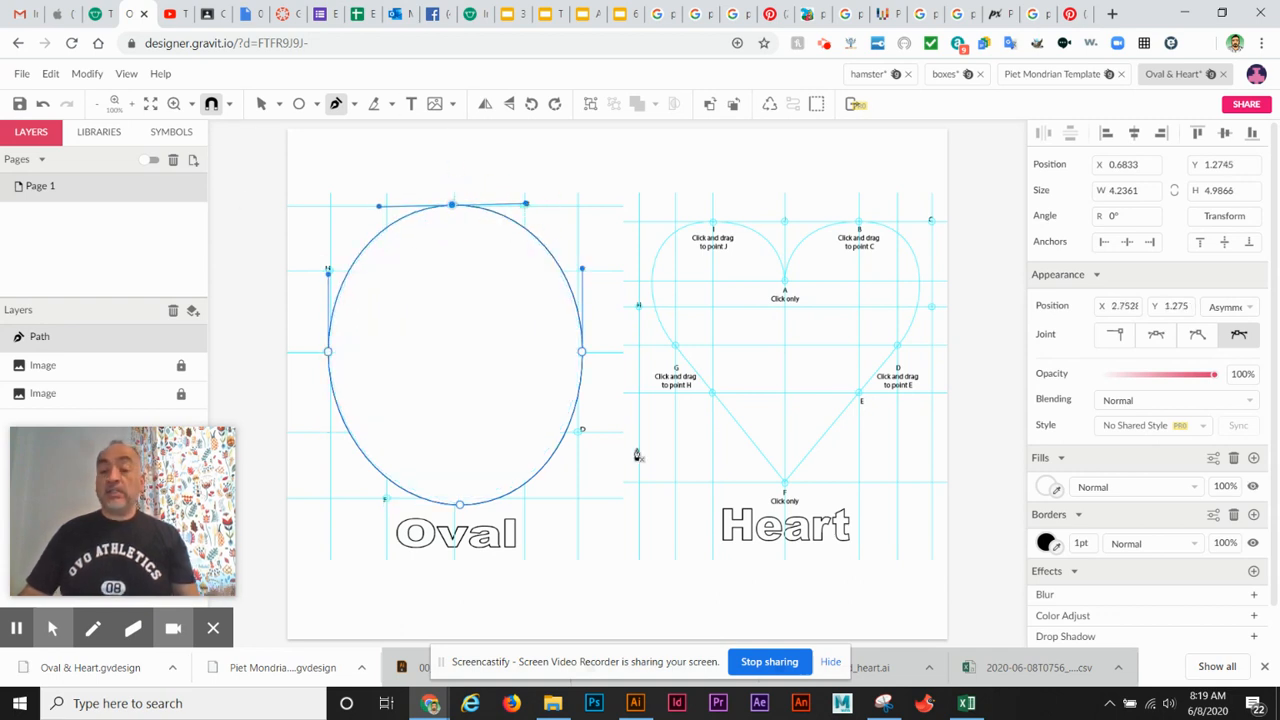
Fill the oval with magenta (#FF00FF), trying red, blue-grey and blue swatches before it.
click(1048, 487)
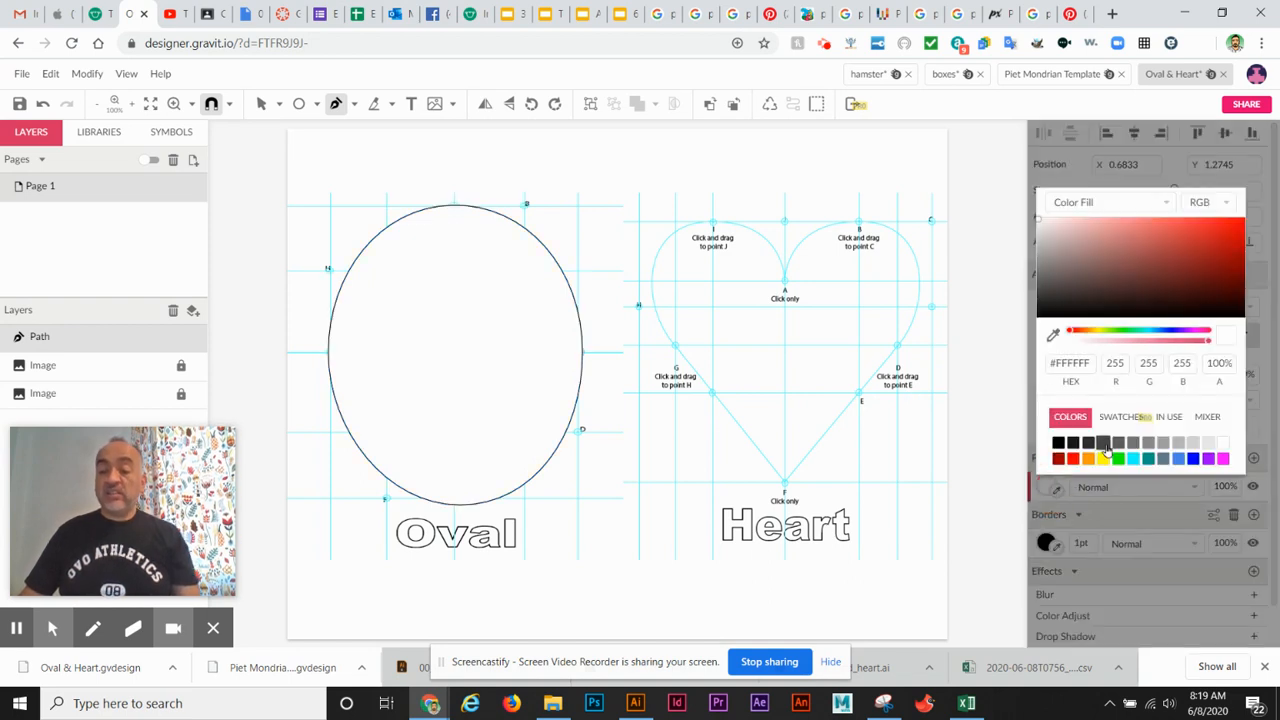
click(1073, 459)
click(1162, 459)
click(1193, 460)
click(1222, 459)
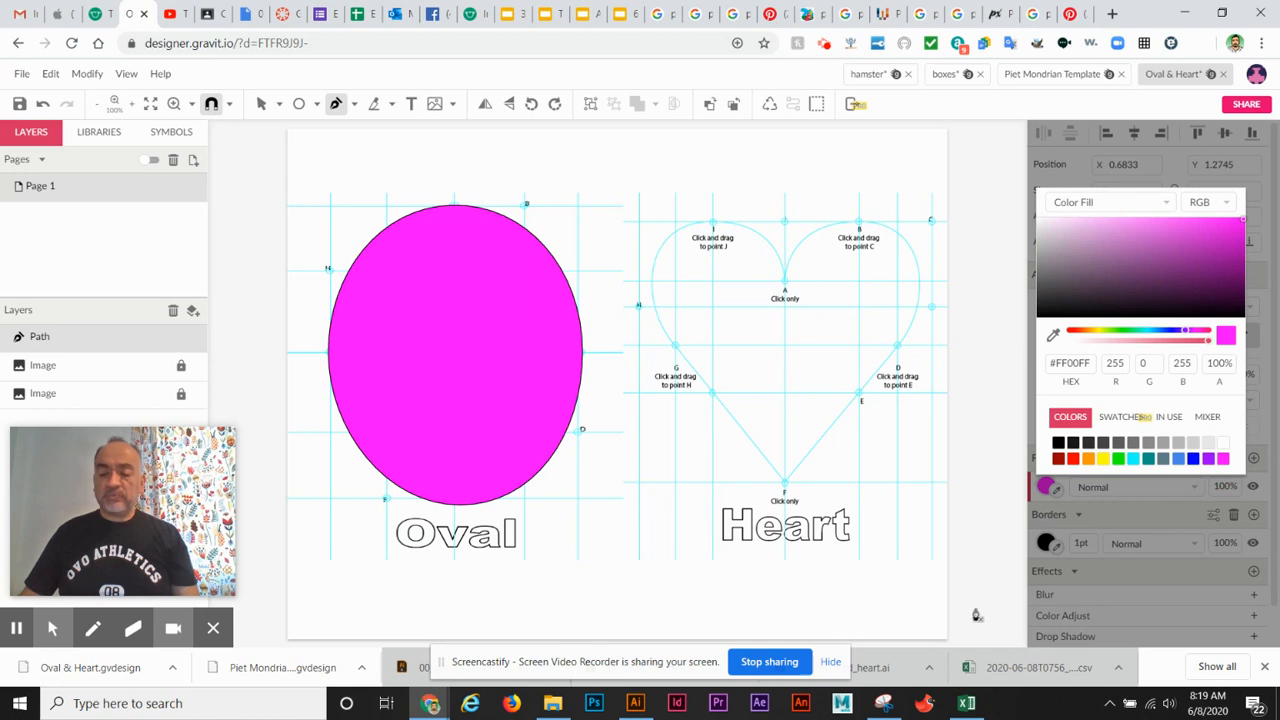
Set the oval's border width to 25 pt.
click(1050, 554)
click(1088, 543)
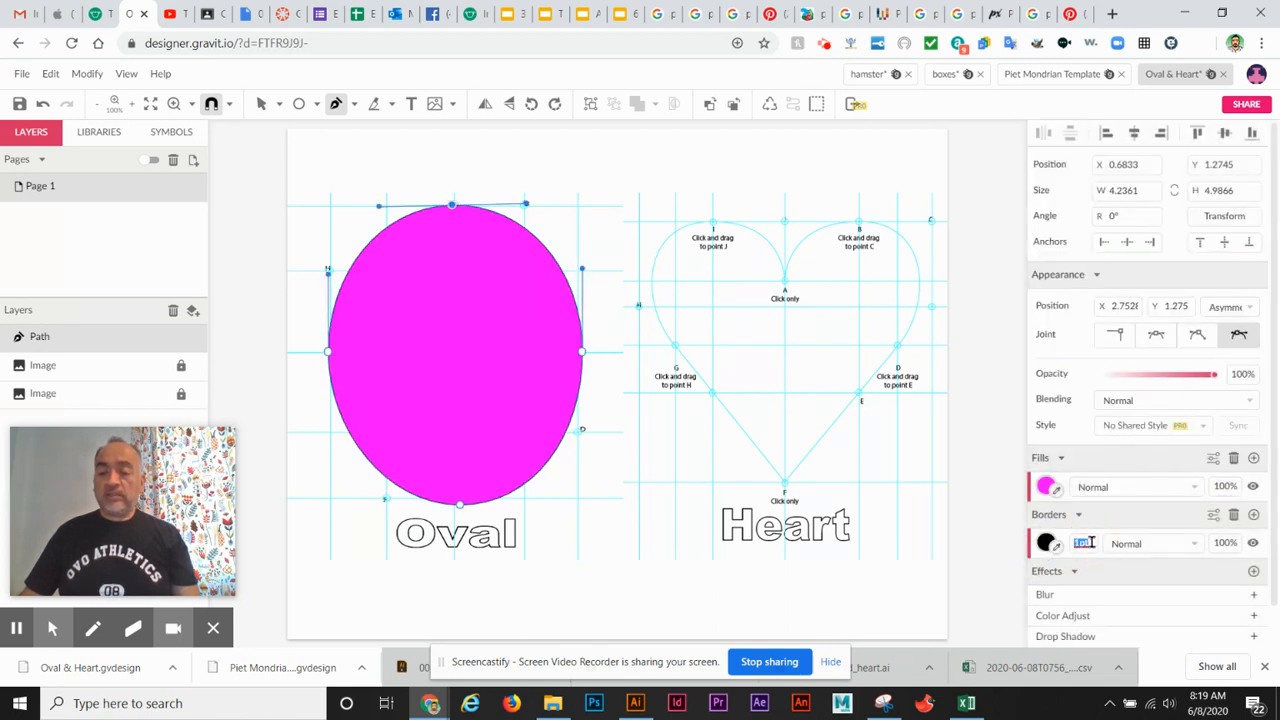
text(25)
key(Return)
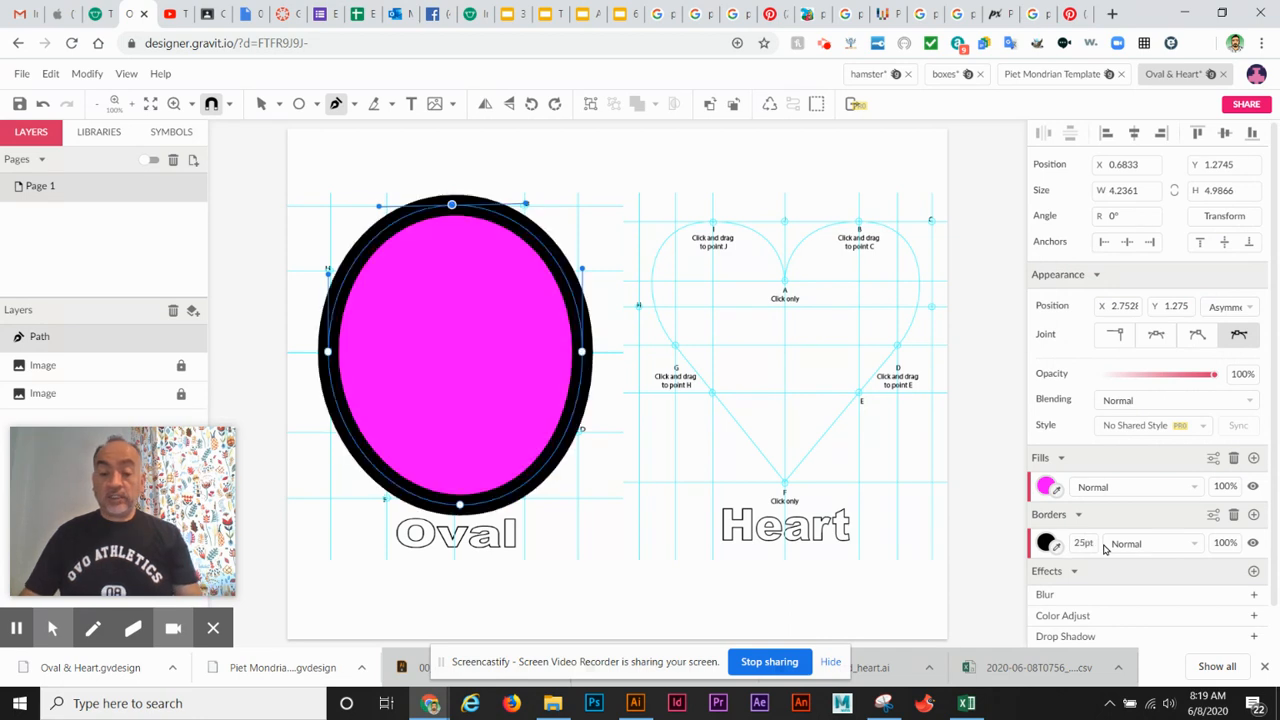
Try teal, green, yellow and red on the oval's border and settle on blue (#0000FF).
click(1047, 543)
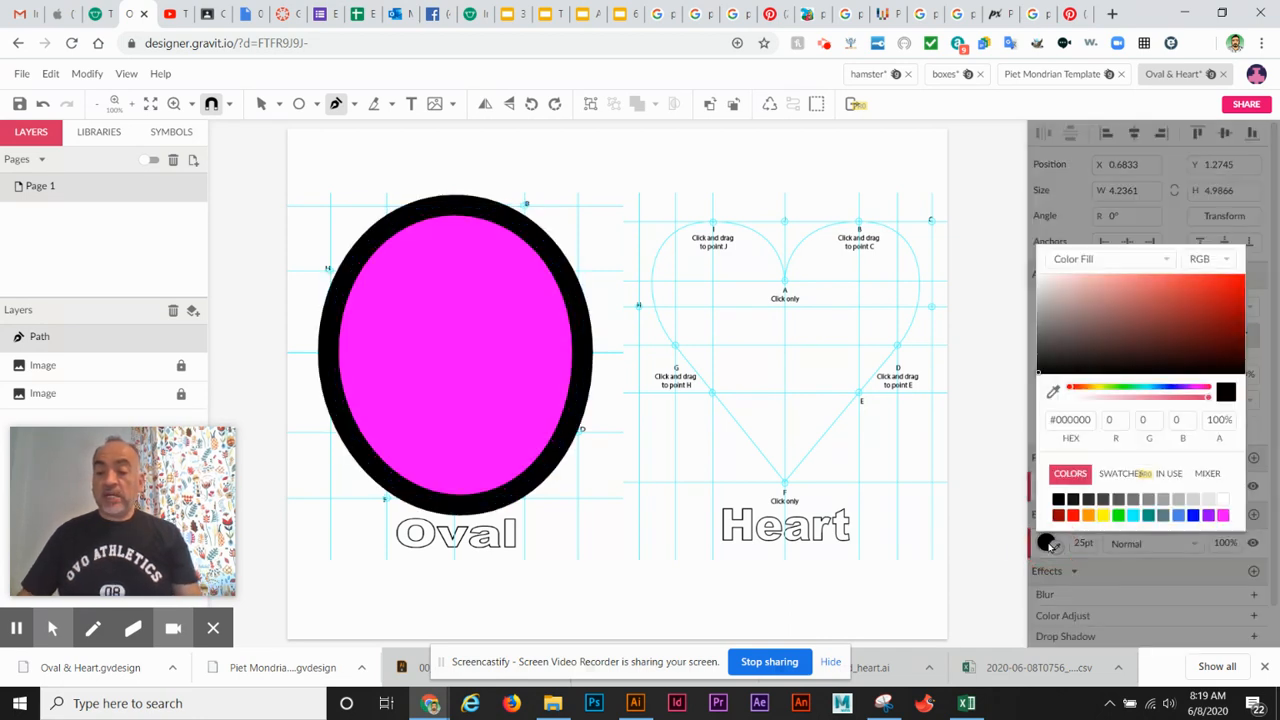
click(1193, 516)
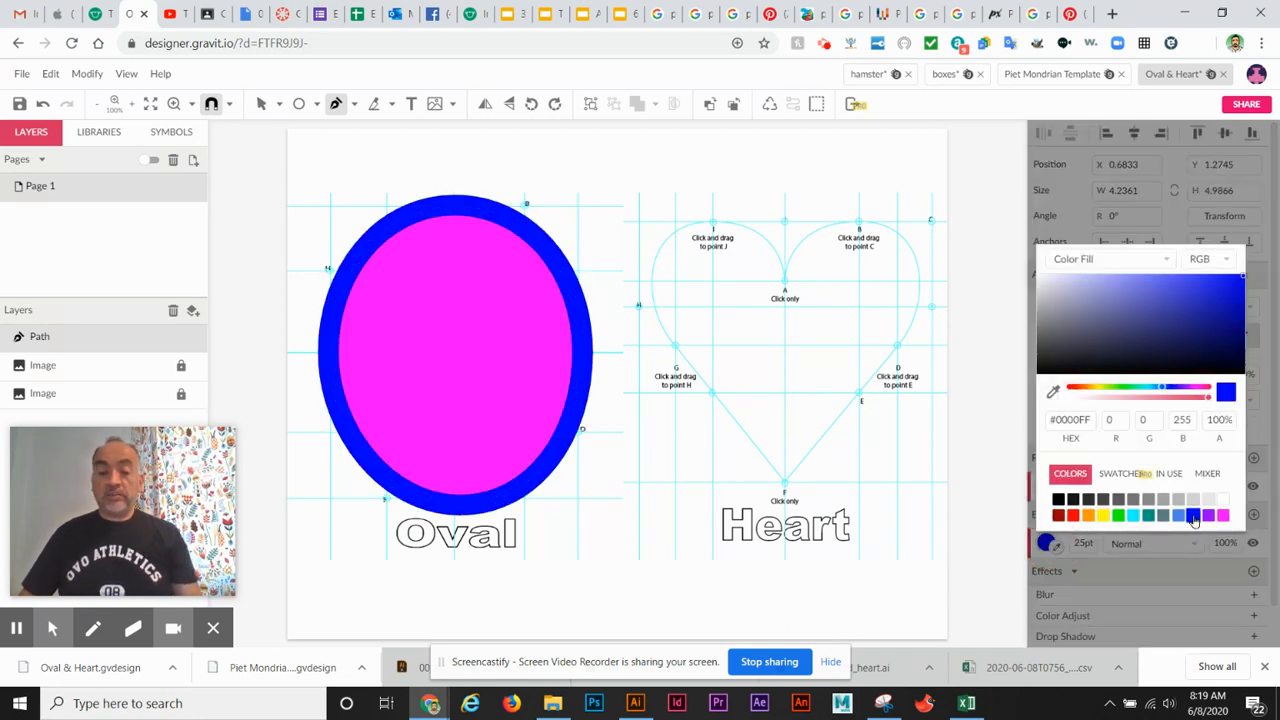
click(1148, 515)
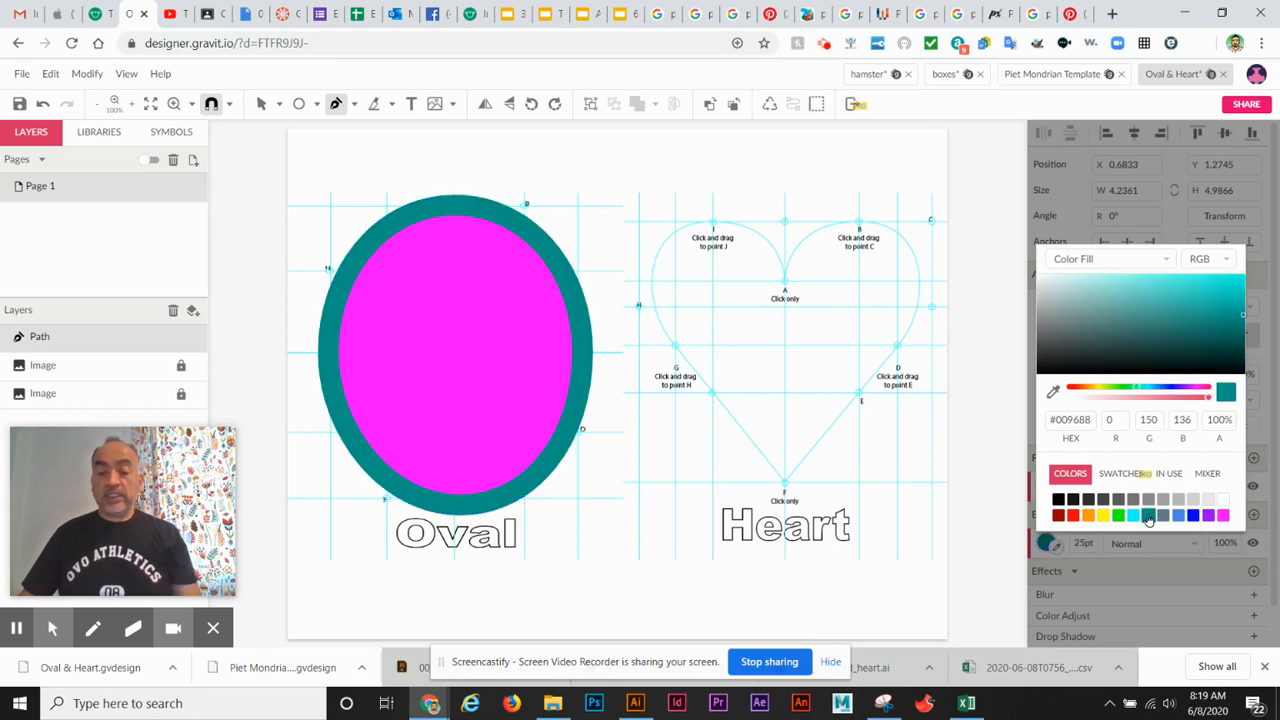
click(1116, 516)
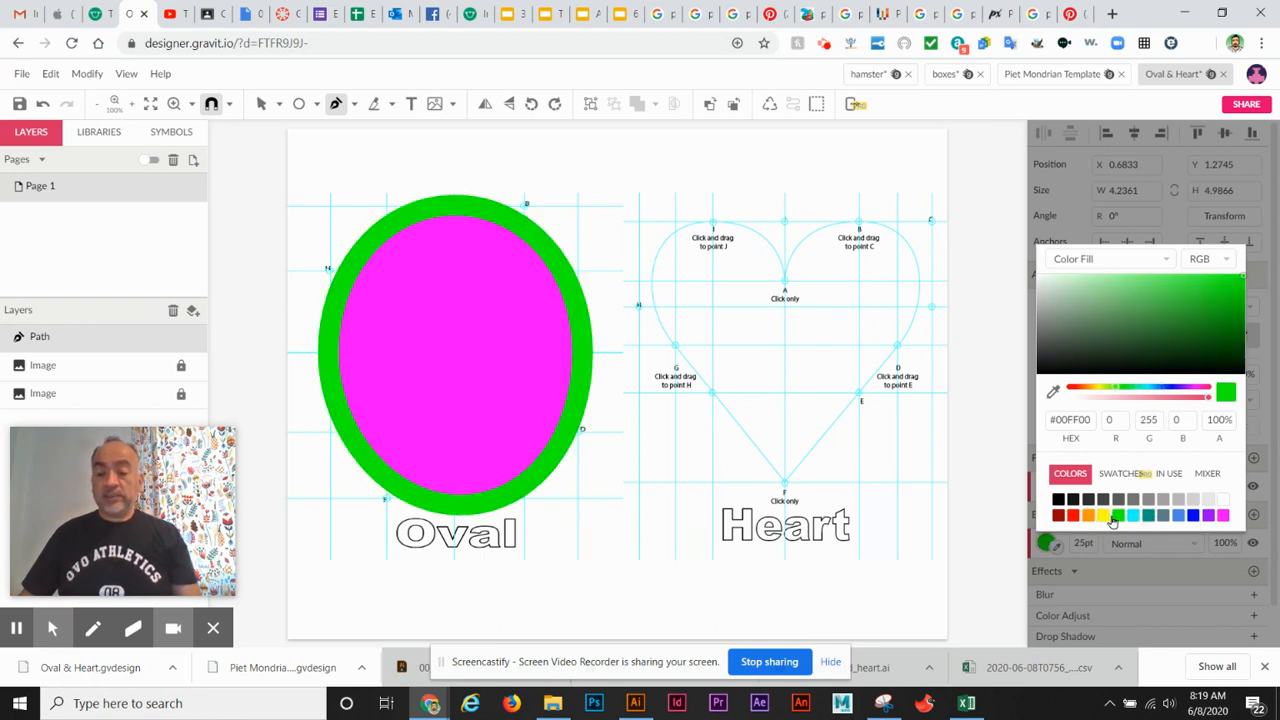
click(1103, 516)
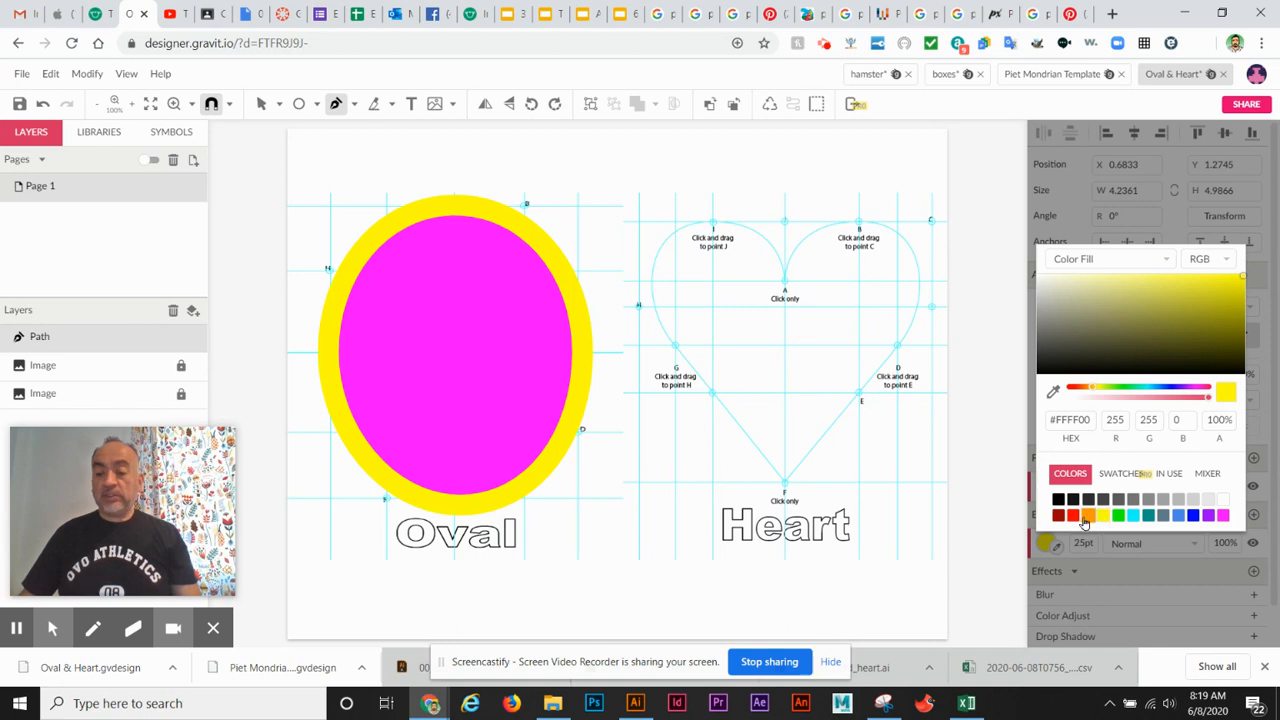
click(1073, 515)
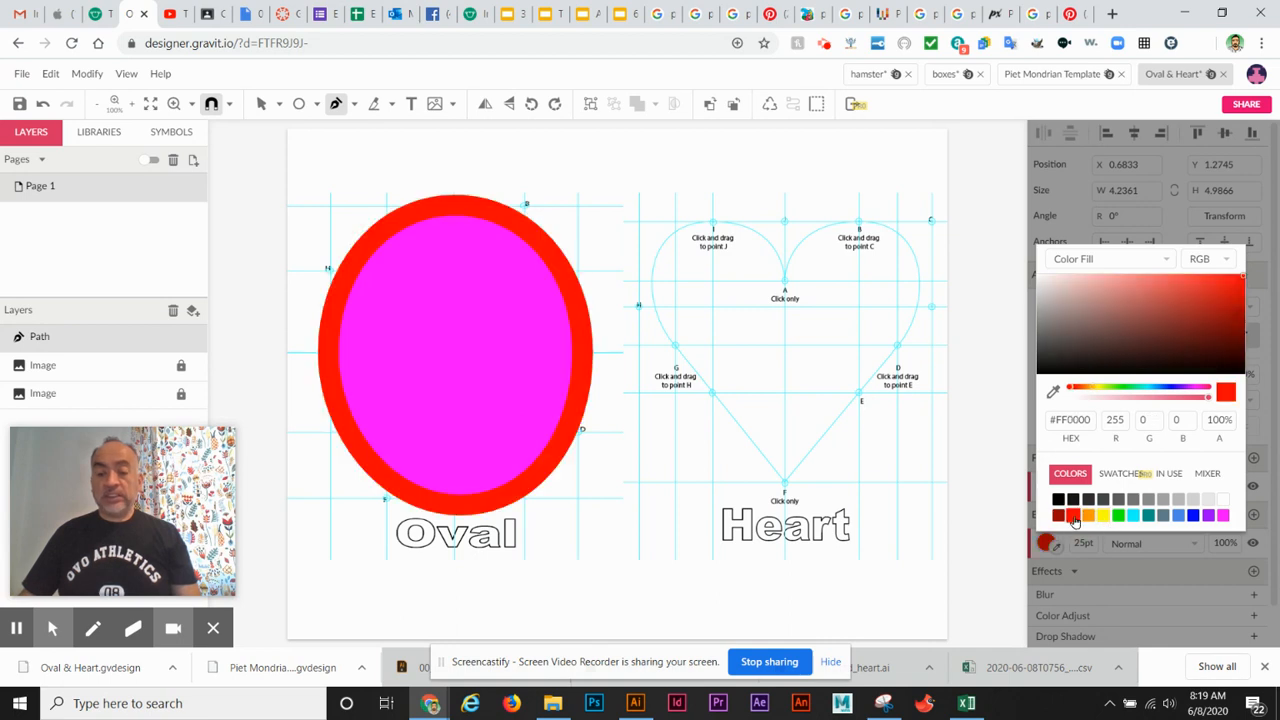
click(1192, 516)
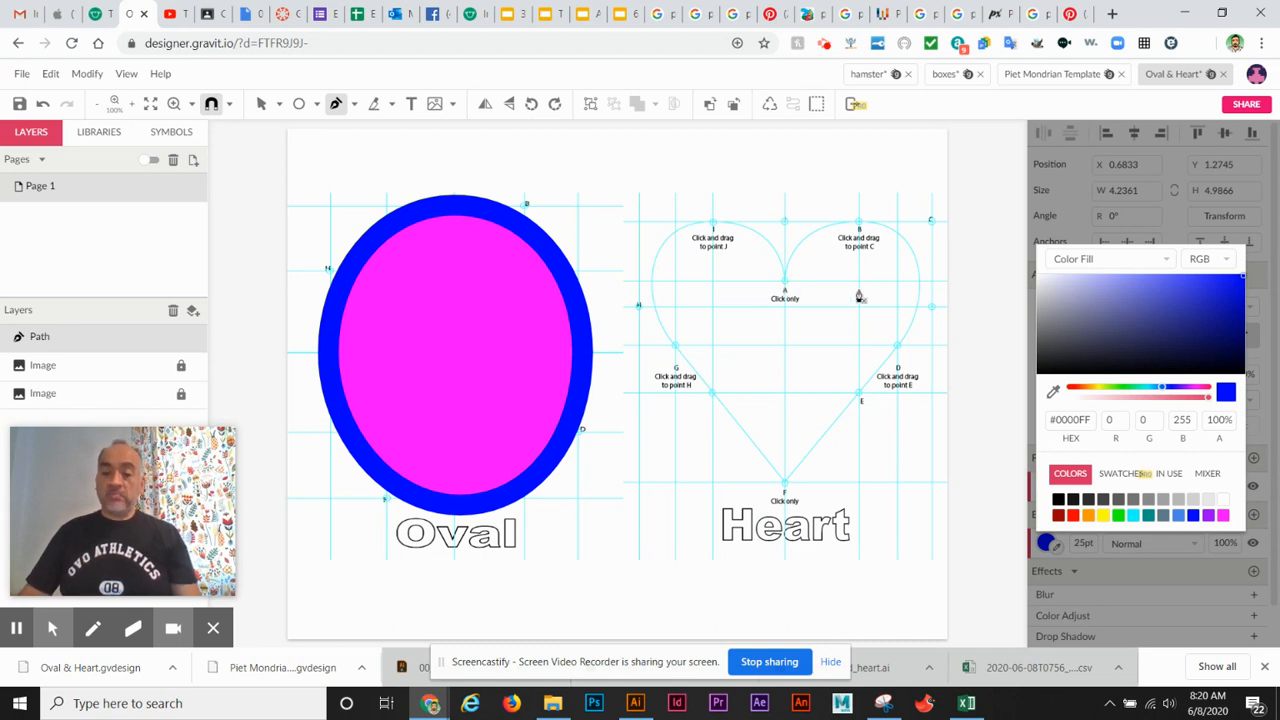
Trace the heart template as a closed path, with corner points at A and F and curved points at B, D, G and I.
click(784, 283)
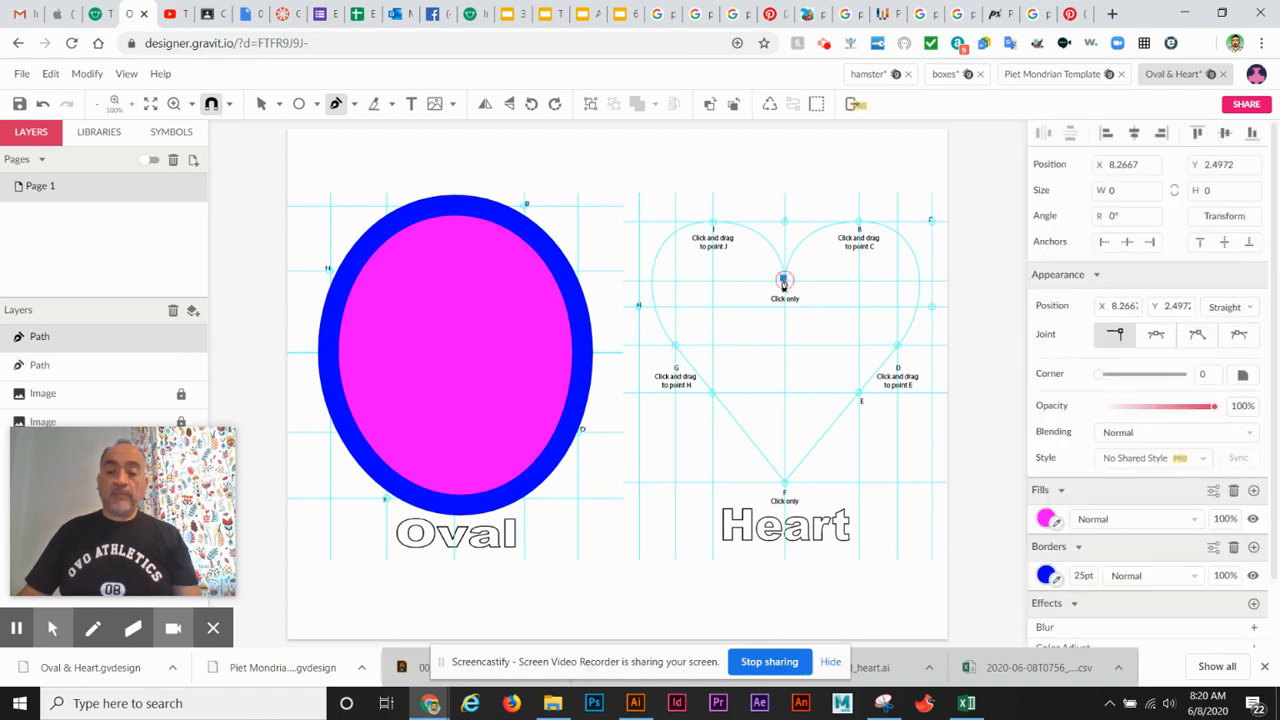
drag(857, 226, 929, 222)
drag(899, 350, 860, 394)
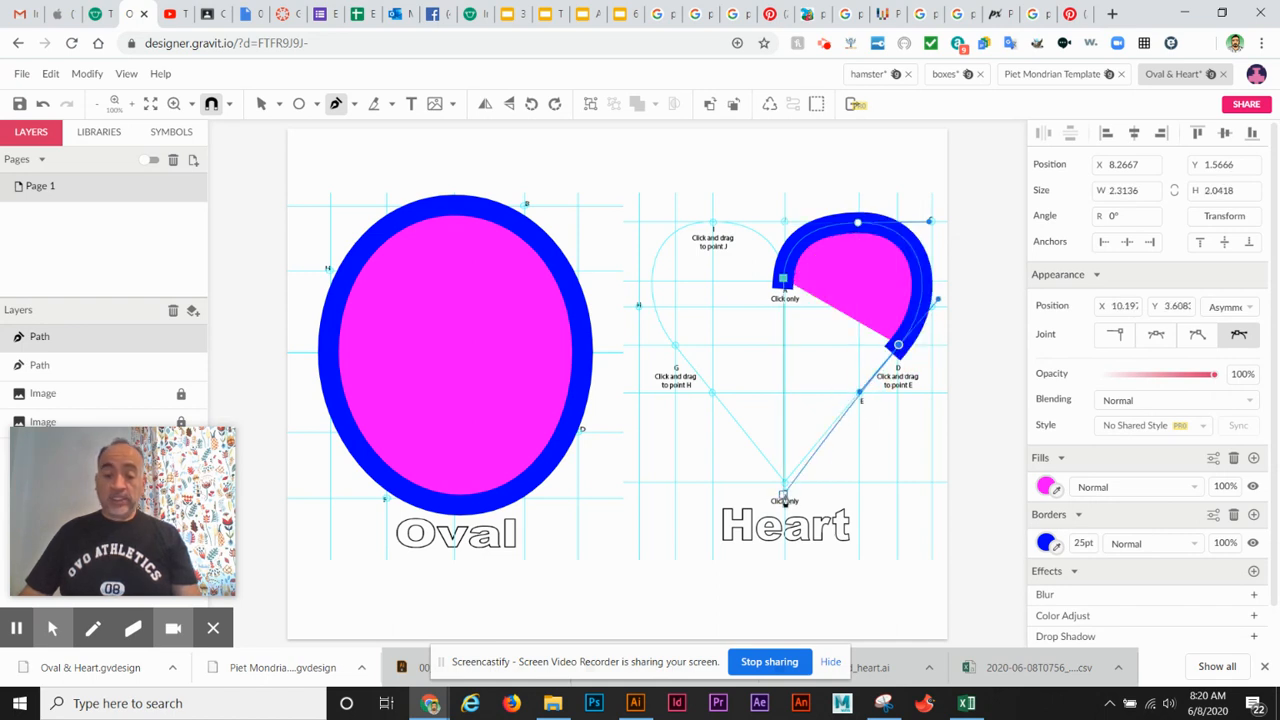
click(783, 488)
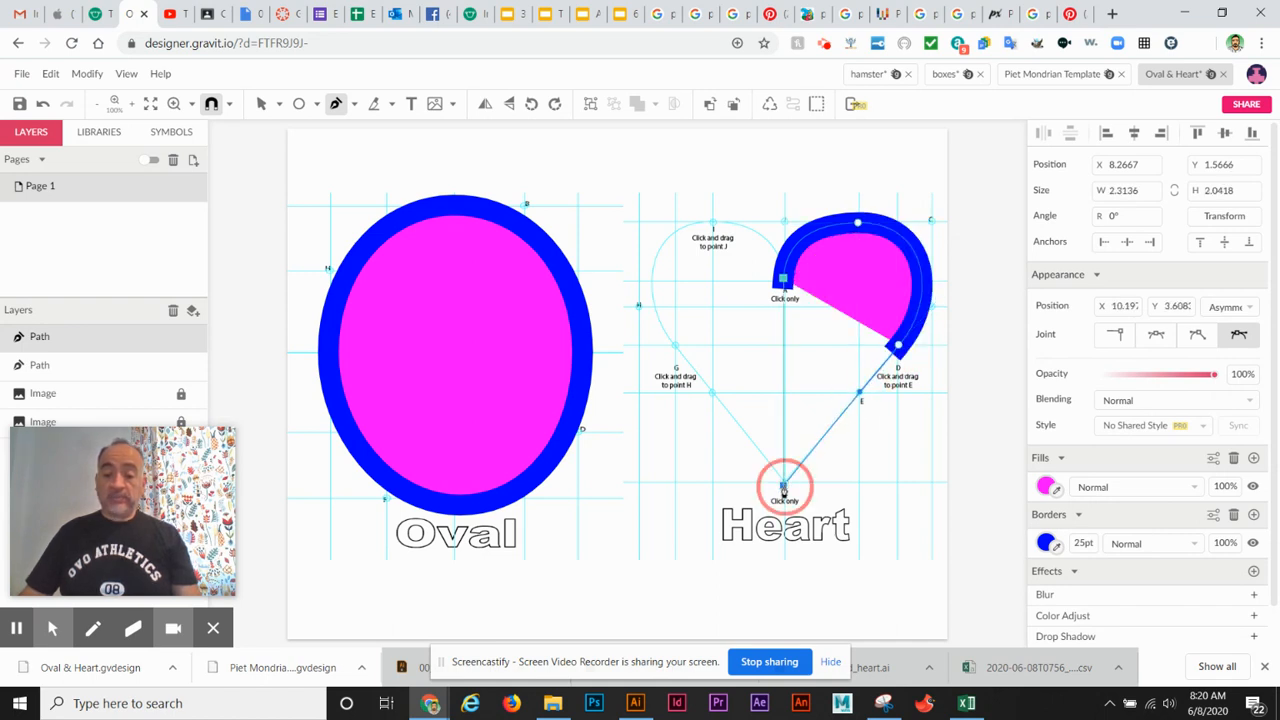
drag(675, 350, 640, 306)
click(713, 222)
drag(713, 222, 786, 228)
click(783, 280)
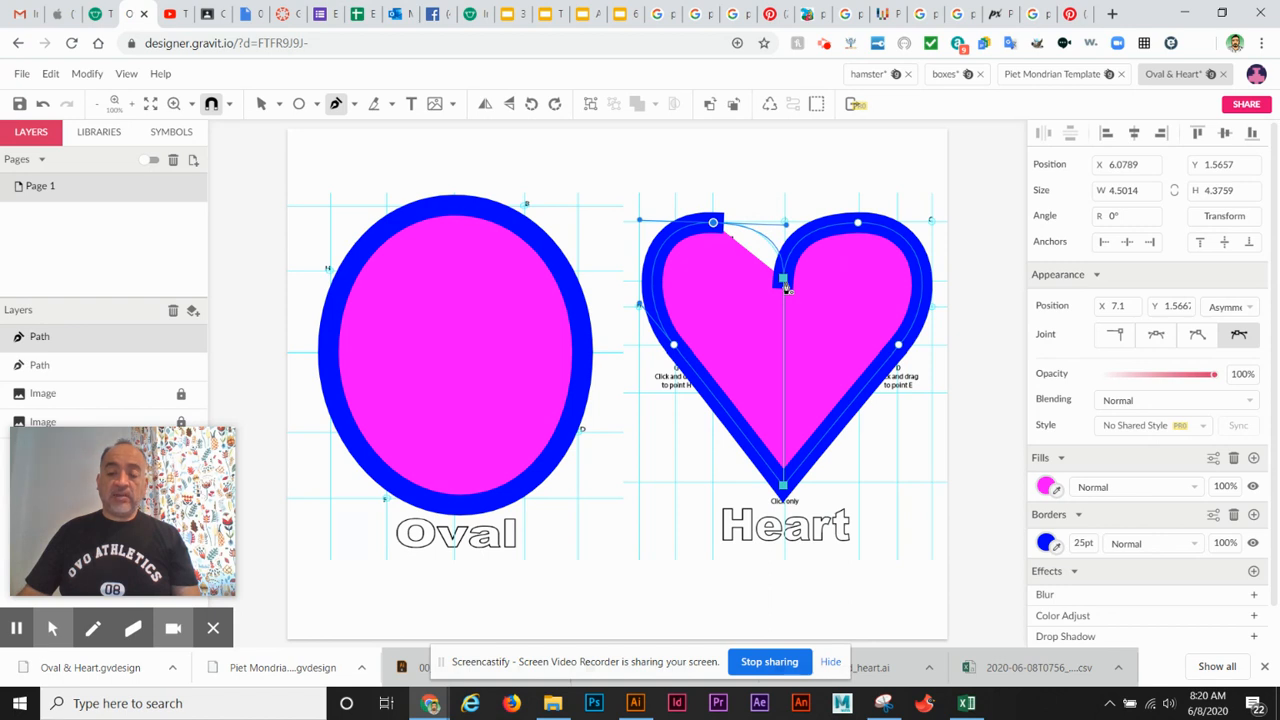
click(785, 284)
Fill the heart with red (#FF0000) and color its border black (#000000).
click(1048, 519)
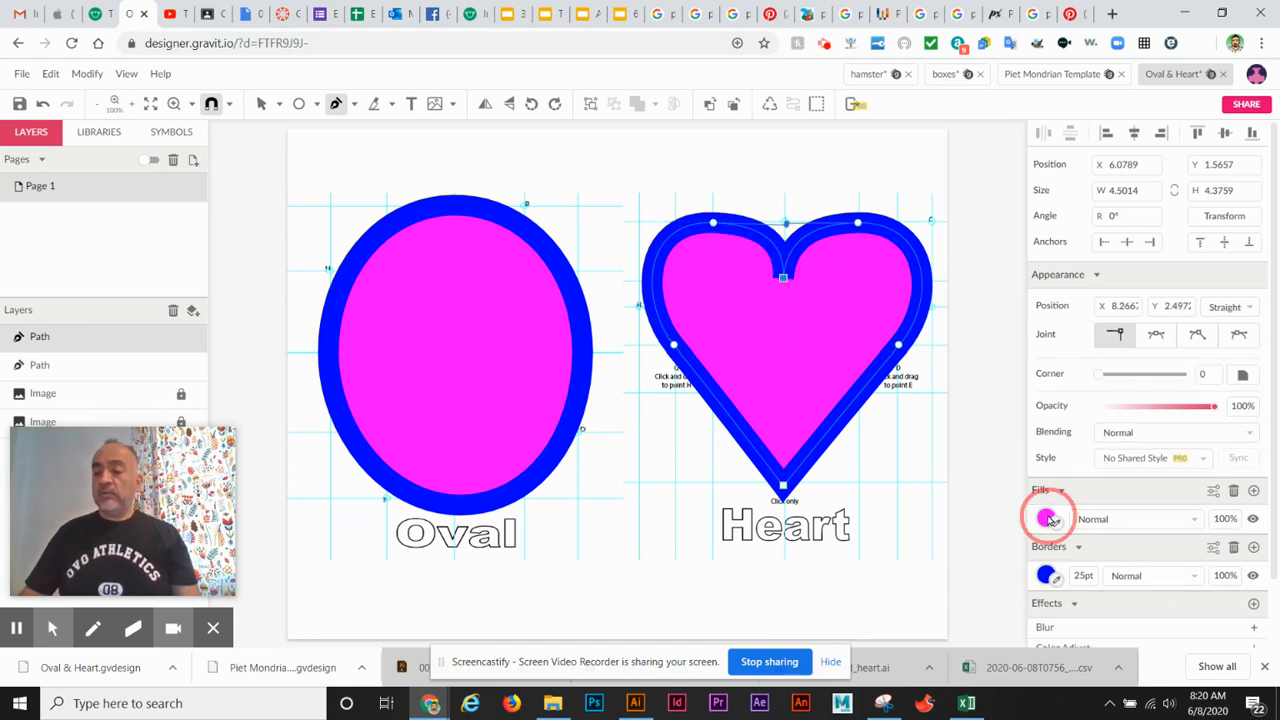
click(1073, 491)
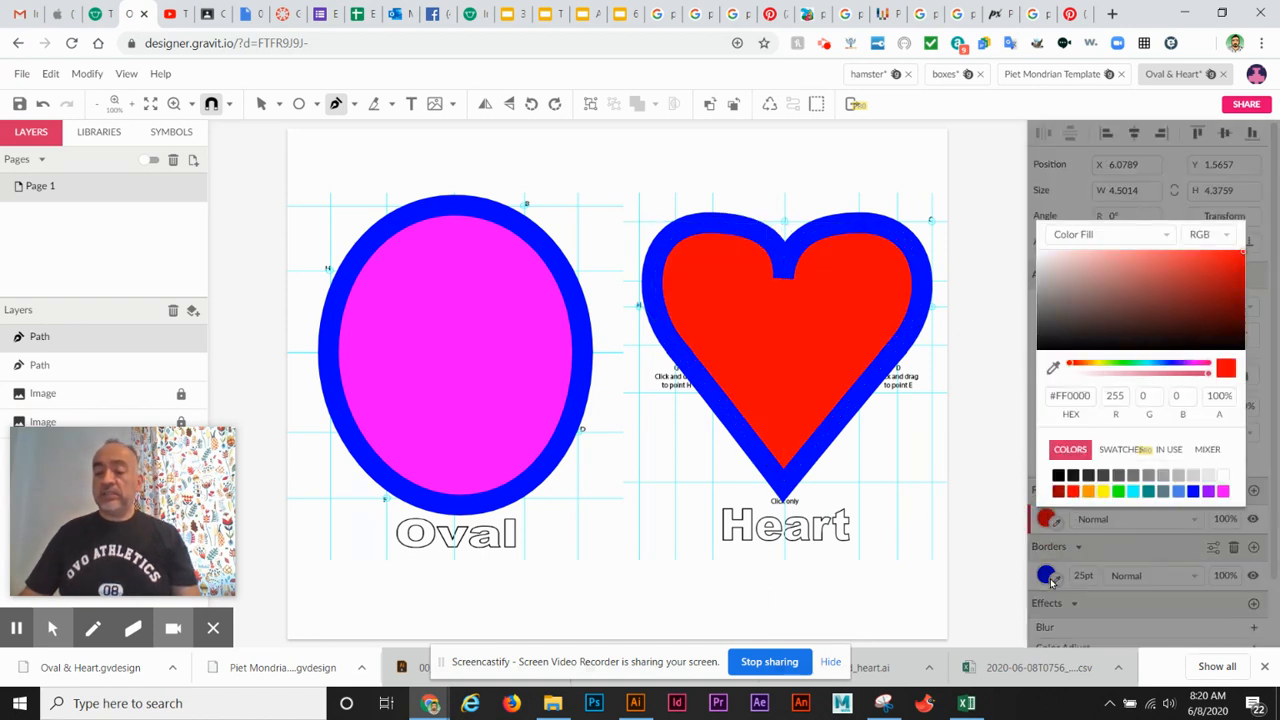
click(1047, 577)
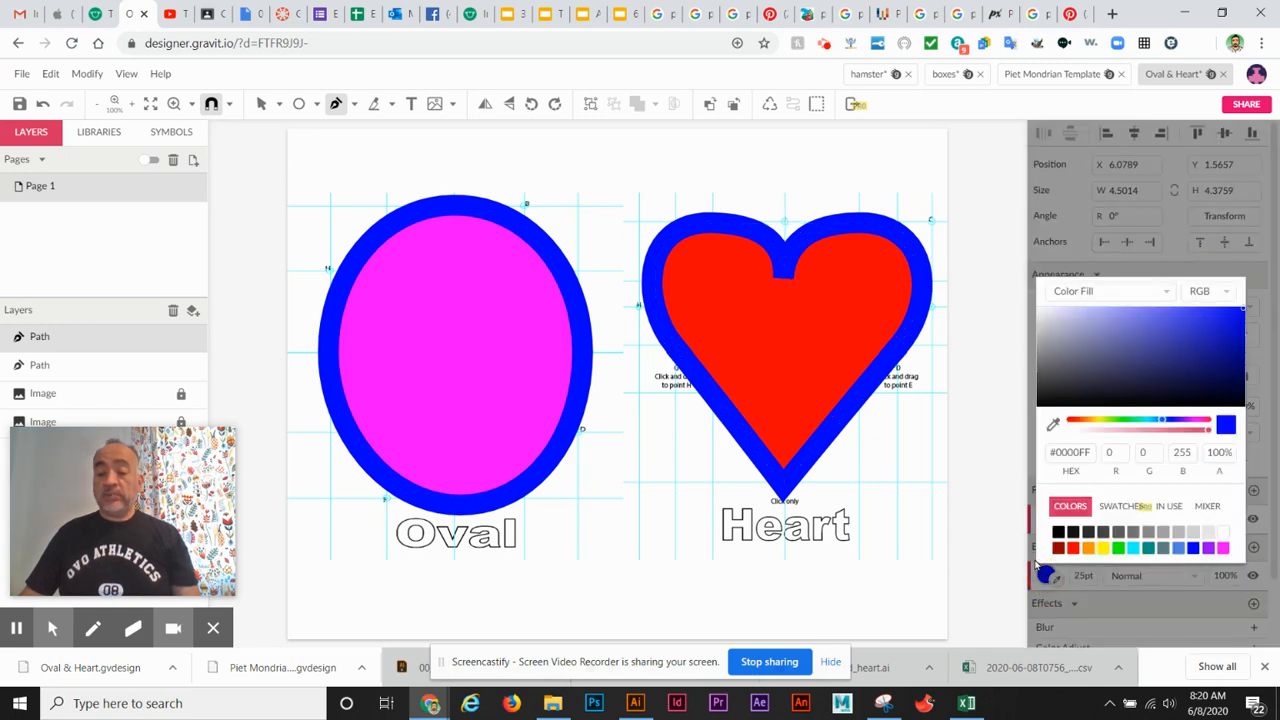
click(1058, 531)
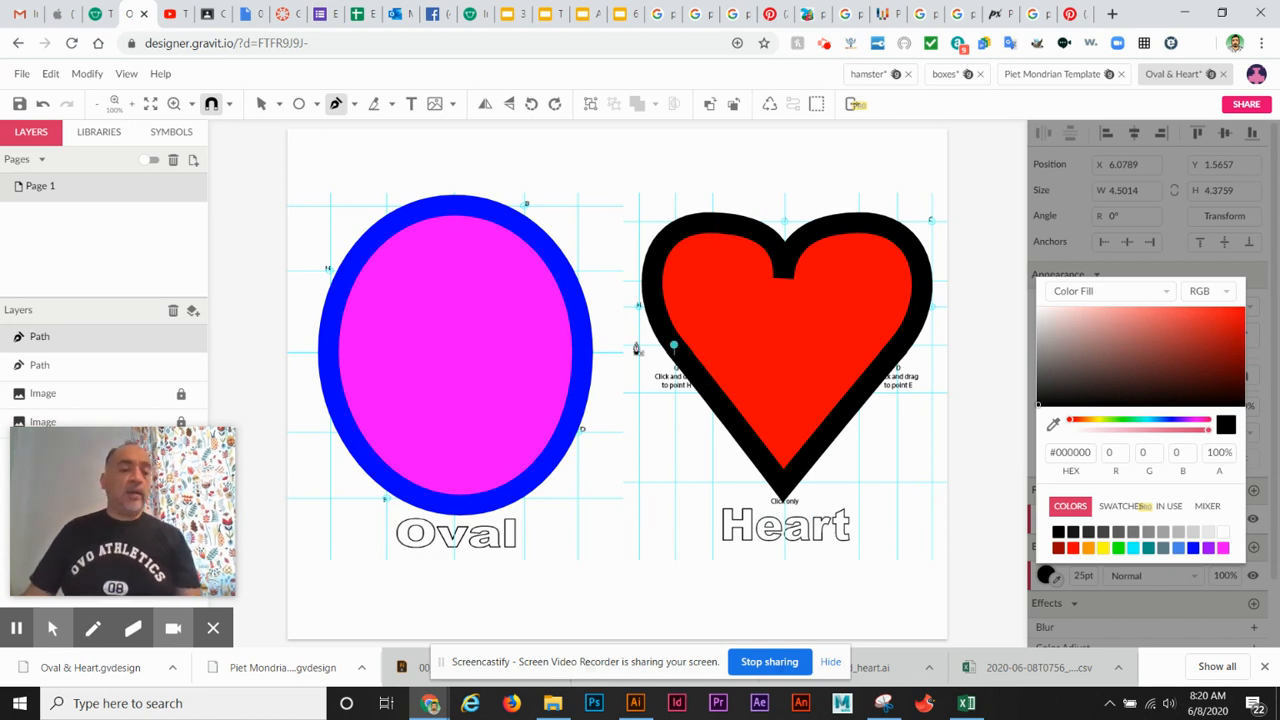
Save the design to the cloud as a new file named "Oval & Heart 2".
click(21, 76)
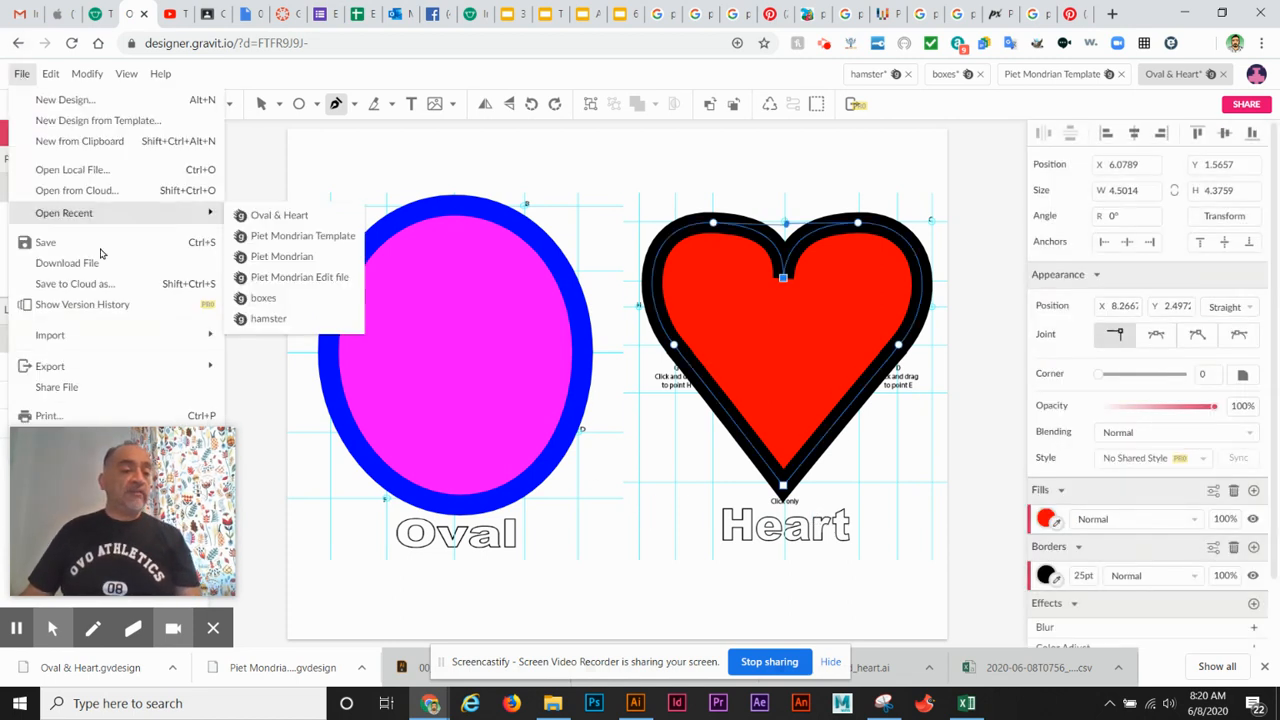
mouse_move(133, 212)
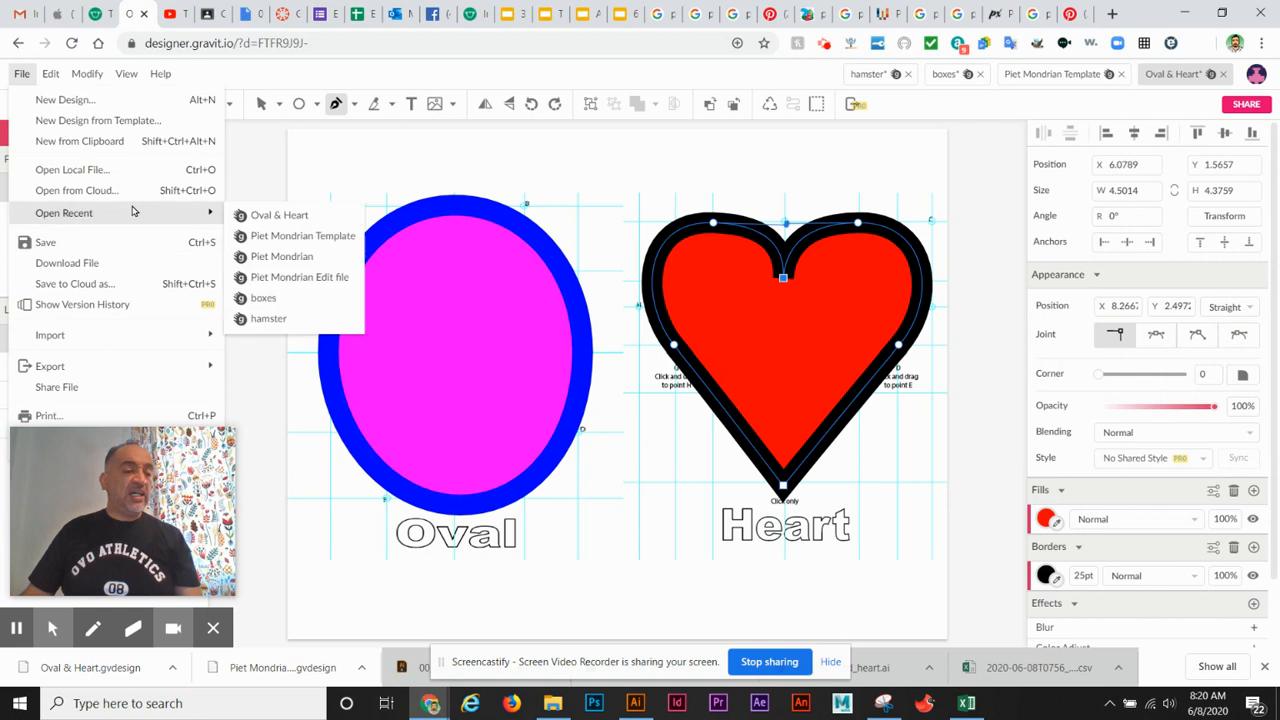
click(121, 287)
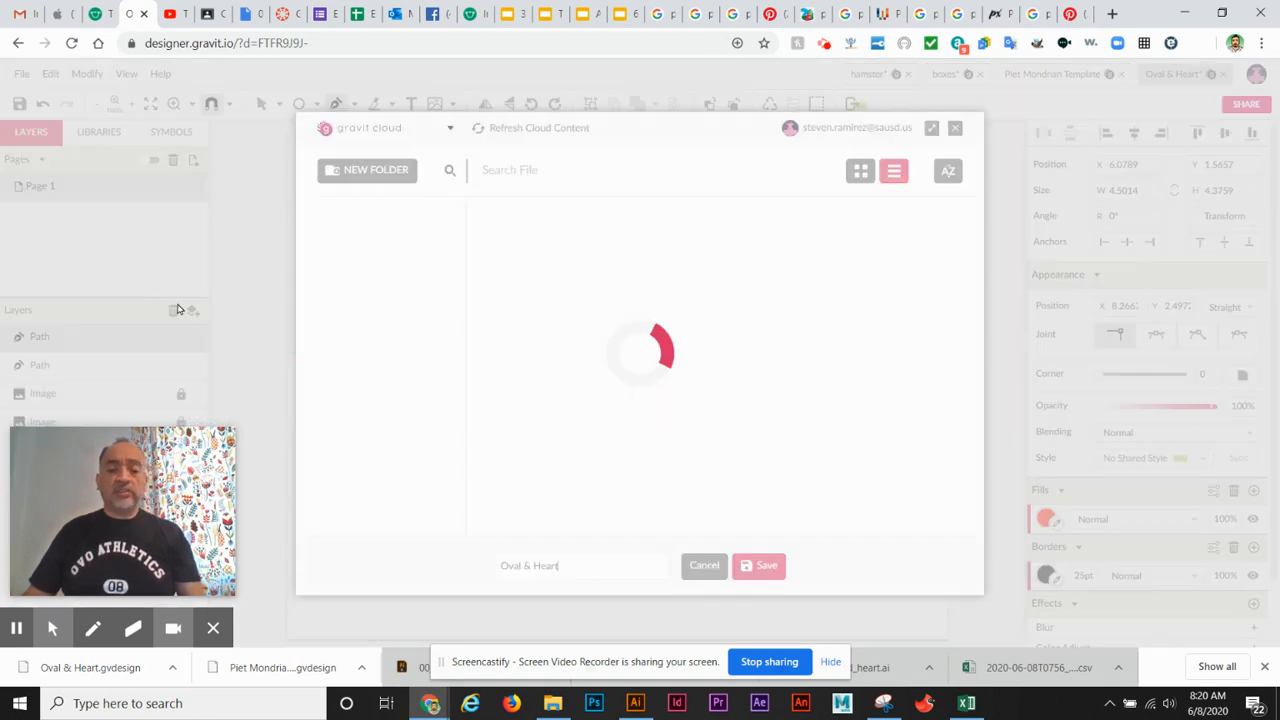
click(630, 564)
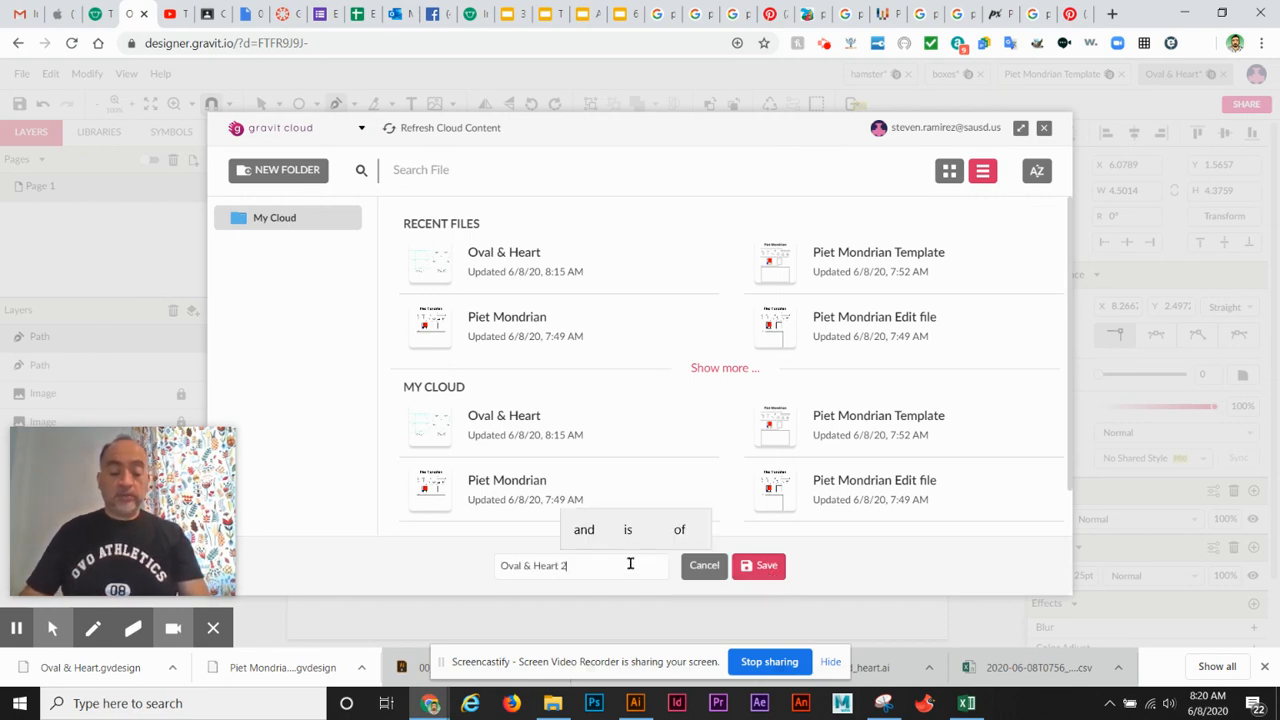
text(2)
key(Return)
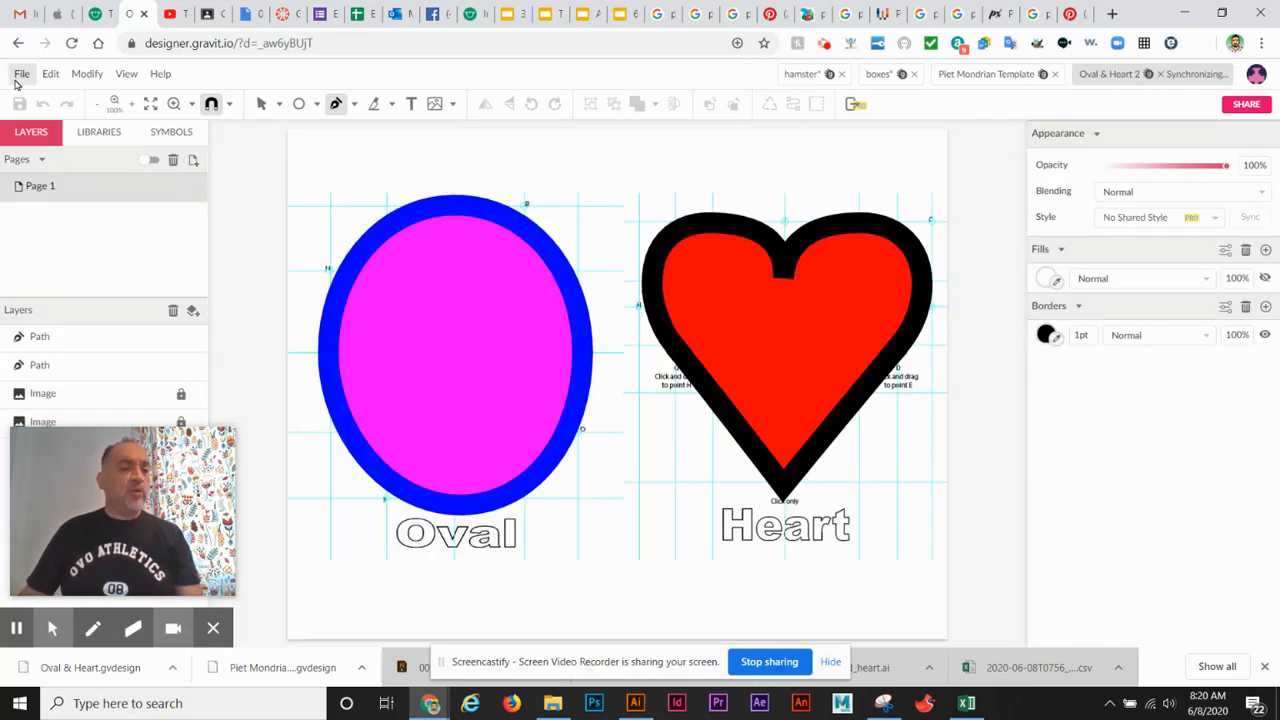
Export the design as a JPEG image named "Oval & Heart 2" into the Downloads folder.
click(21, 74)
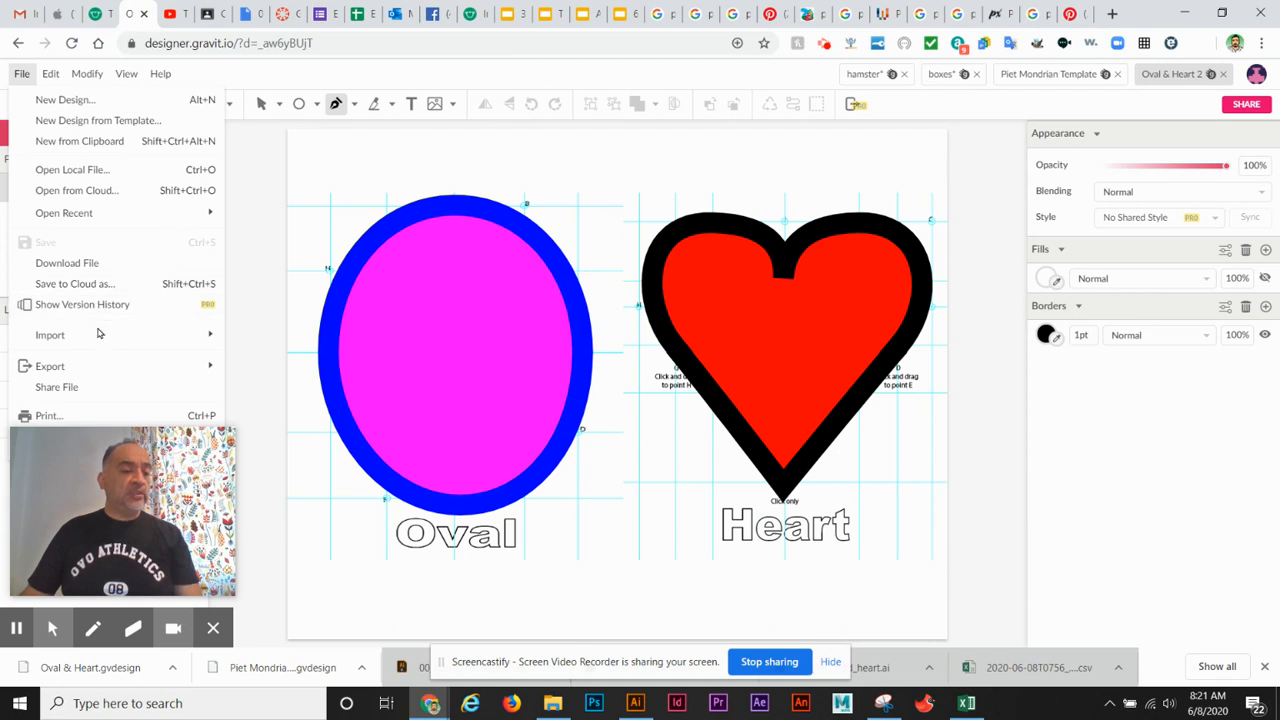
mouse_move(98, 369)
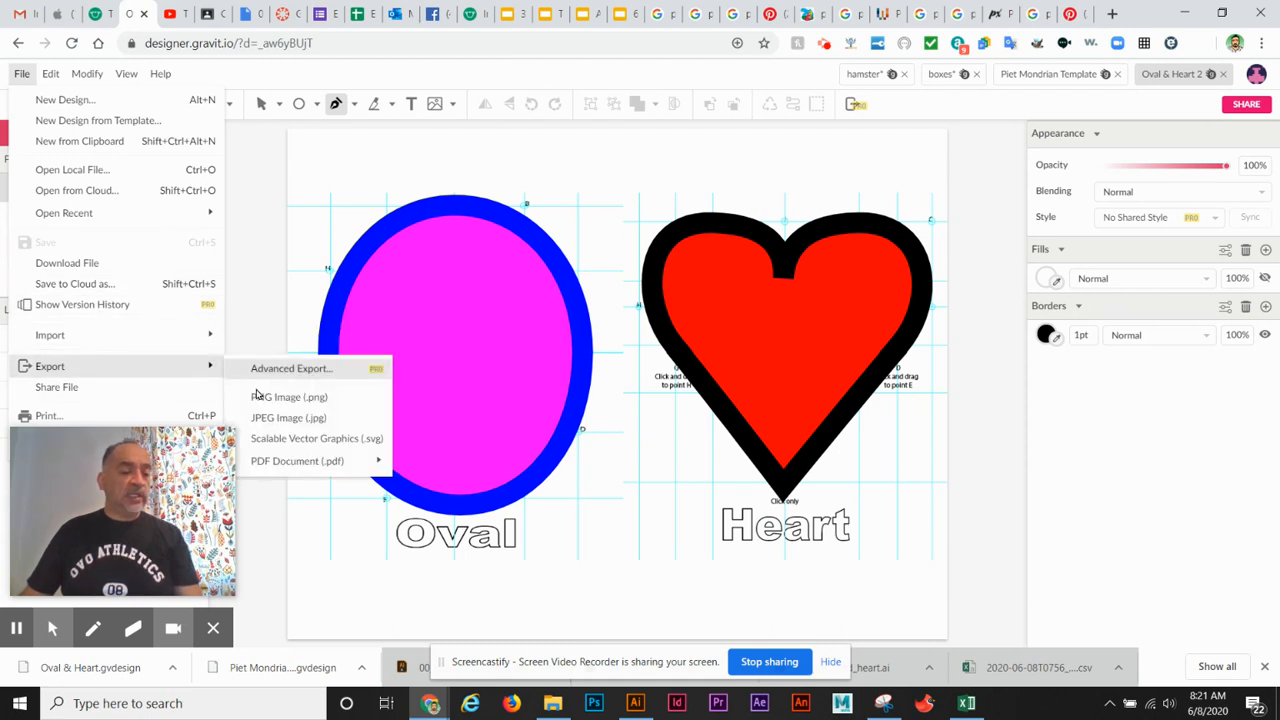
click(302, 420)
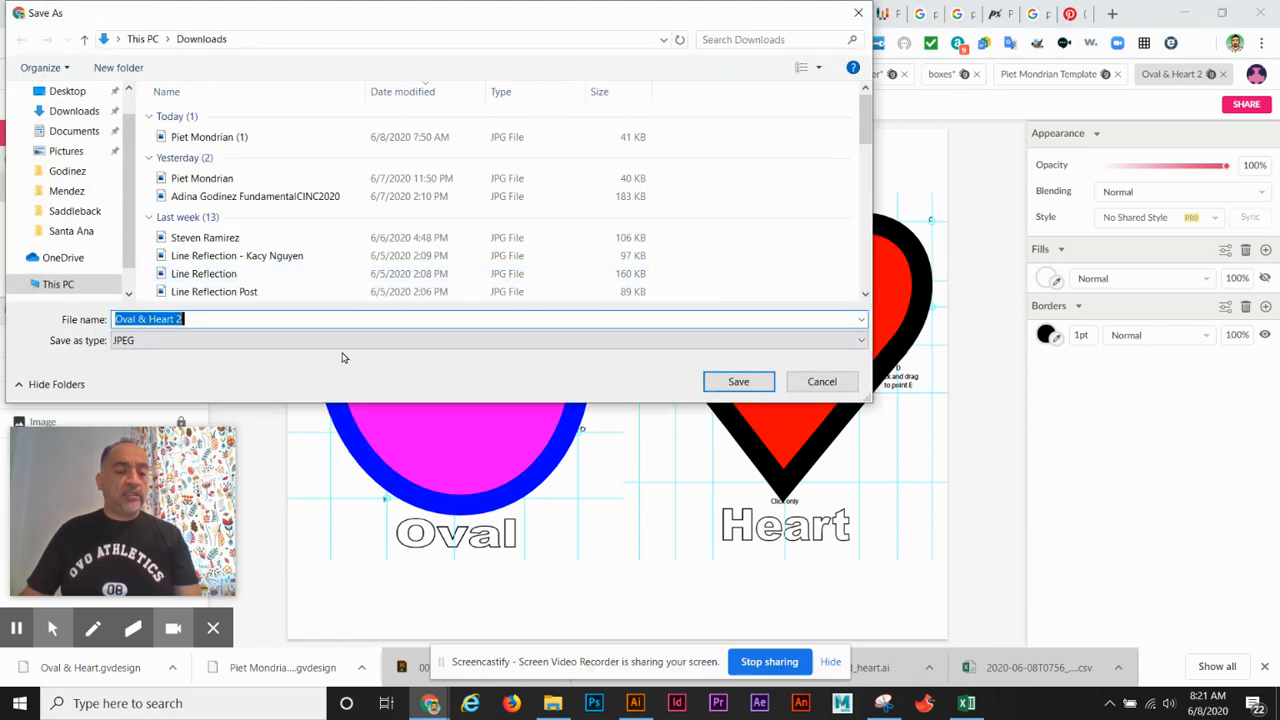
click(738, 382)
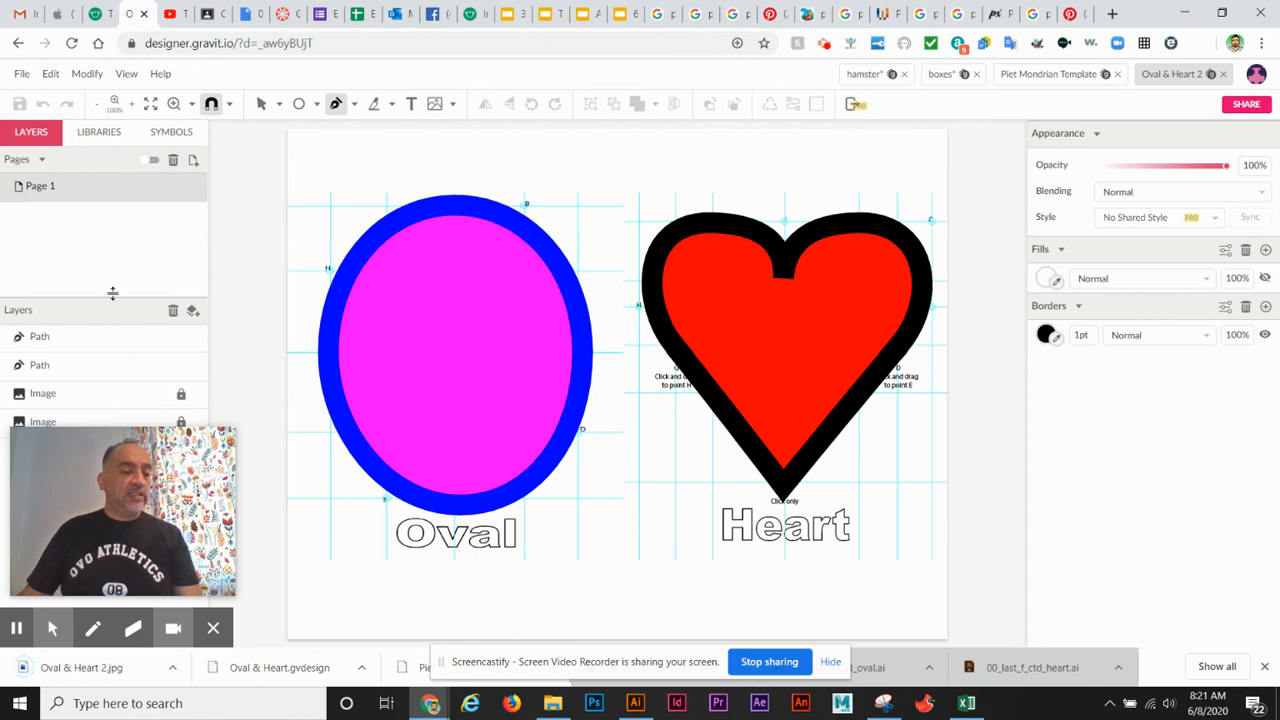
Download the design as the GVDESIGN file "Oval & Heart 2" into the Downloads folder.
click(22, 74)
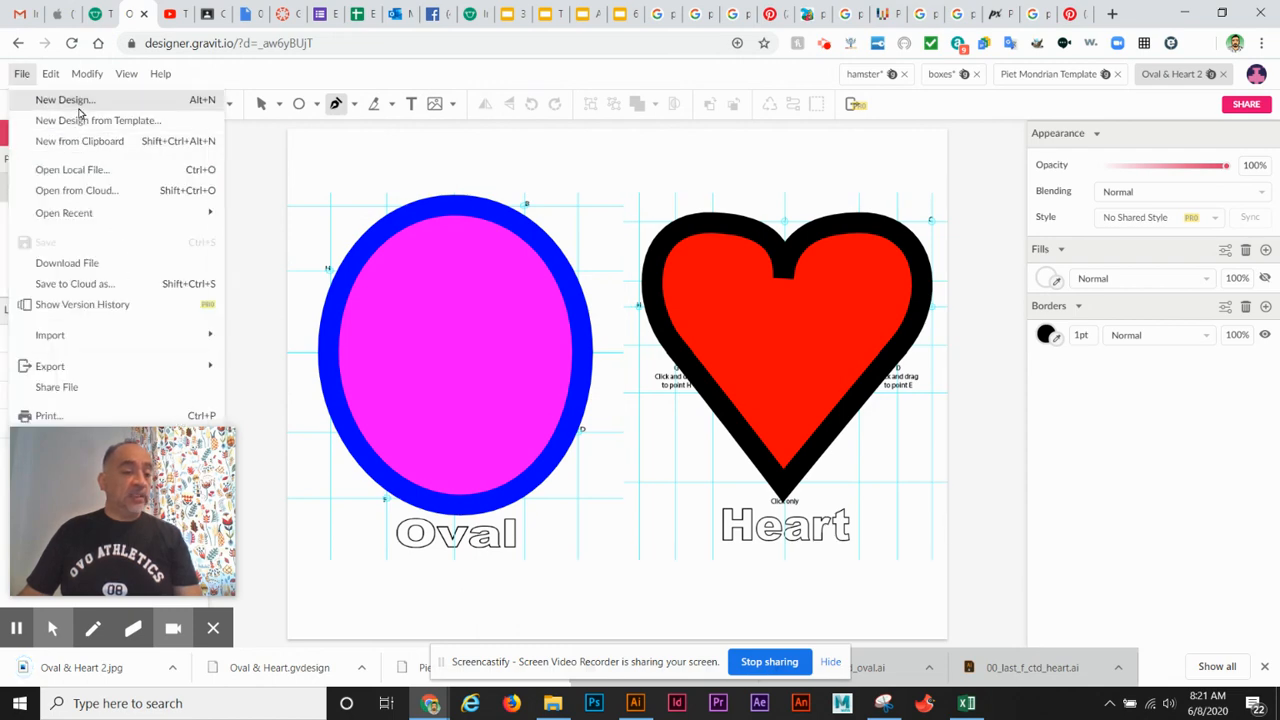
click(134, 263)
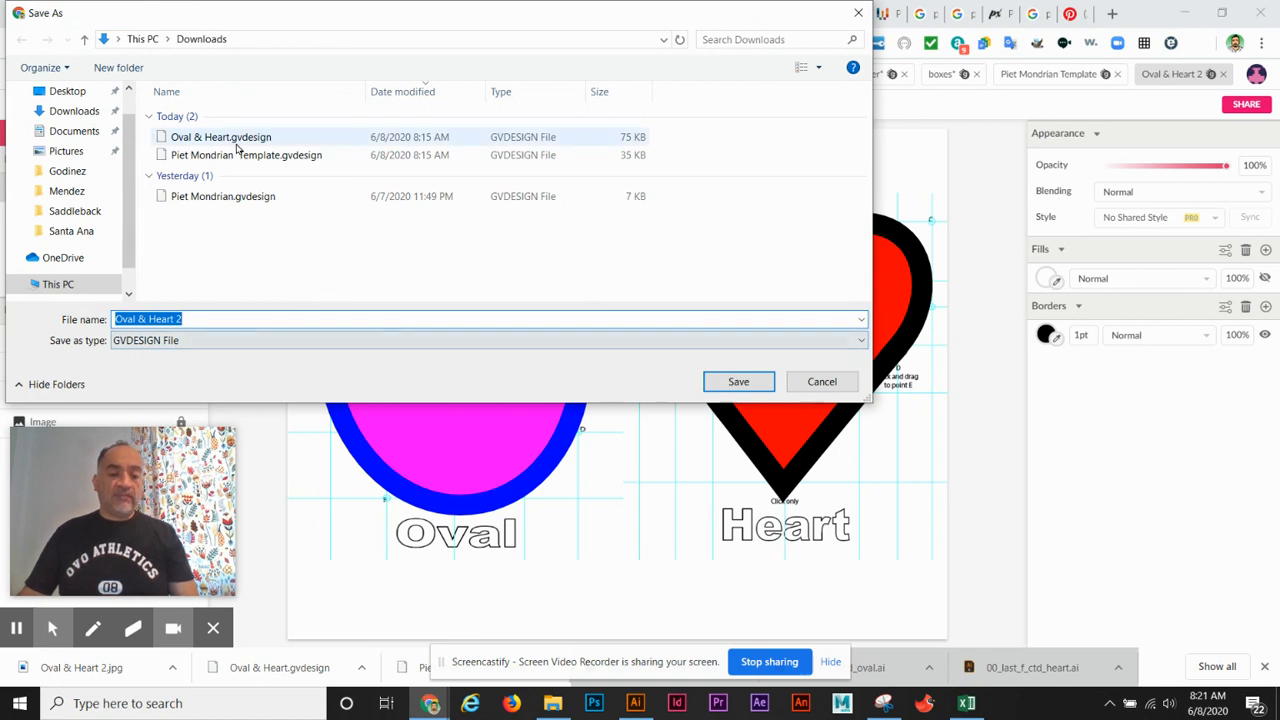
click(740, 383)
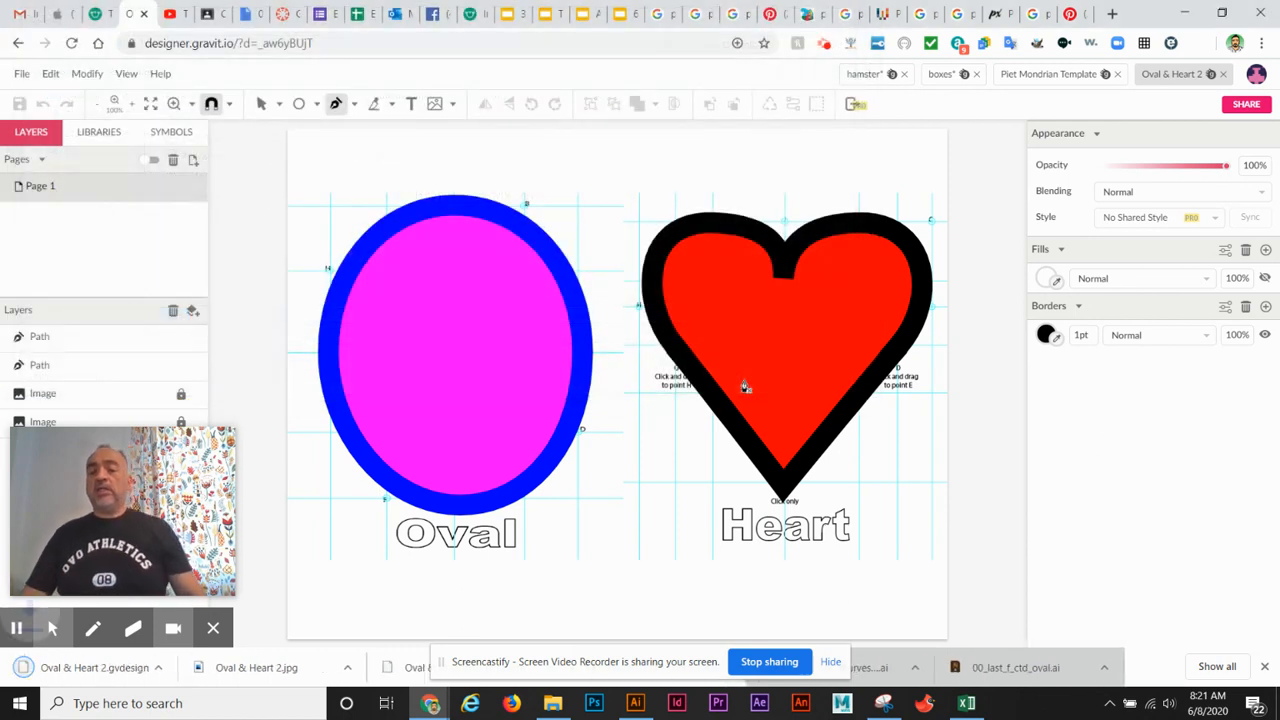